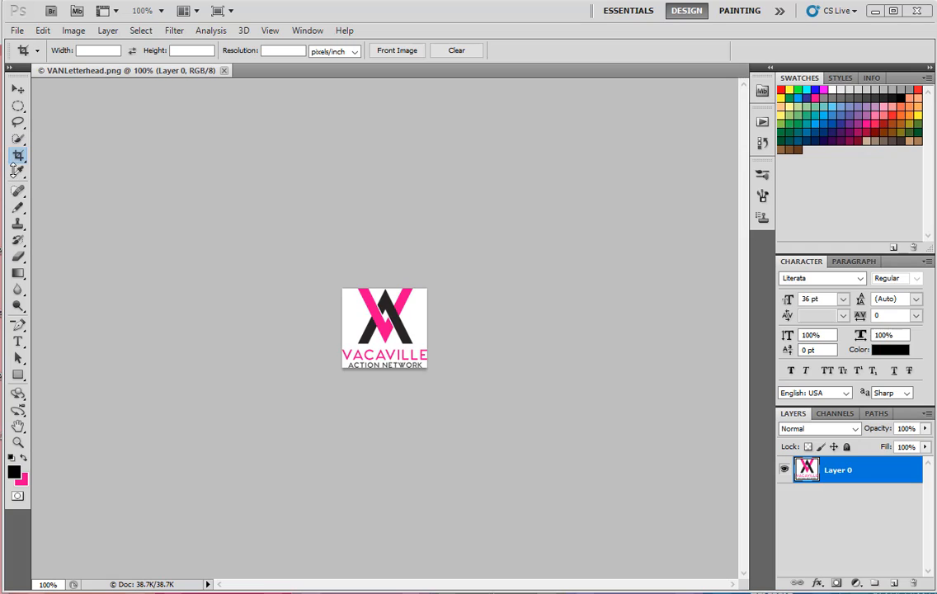
# - Sample the black of the letter A in the logo with the Eyedropper tool
pyautogui.click(17, 172)
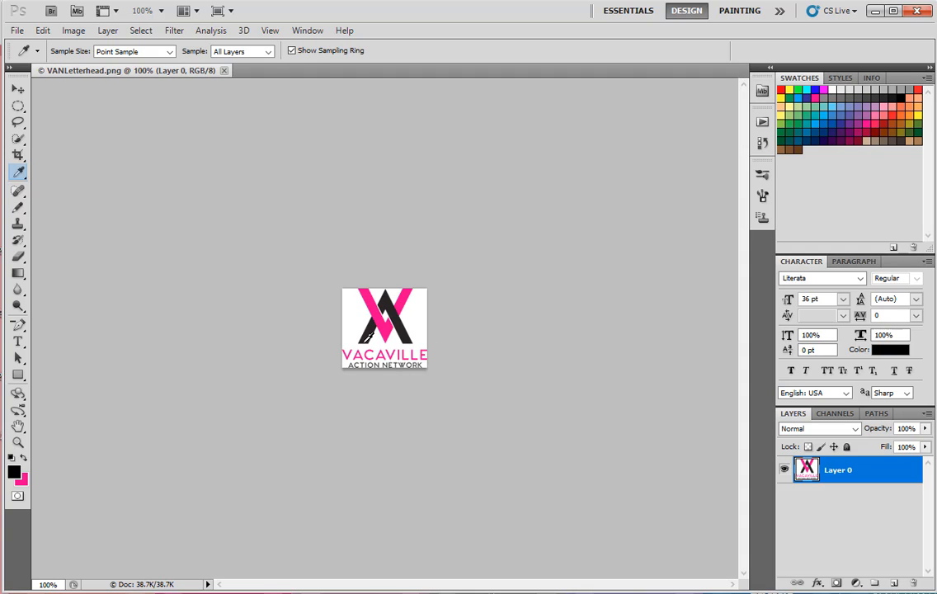
pyautogui.keyDown('alt'); pyautogui.click(372, 326); pyautogui.keyUp('alt')
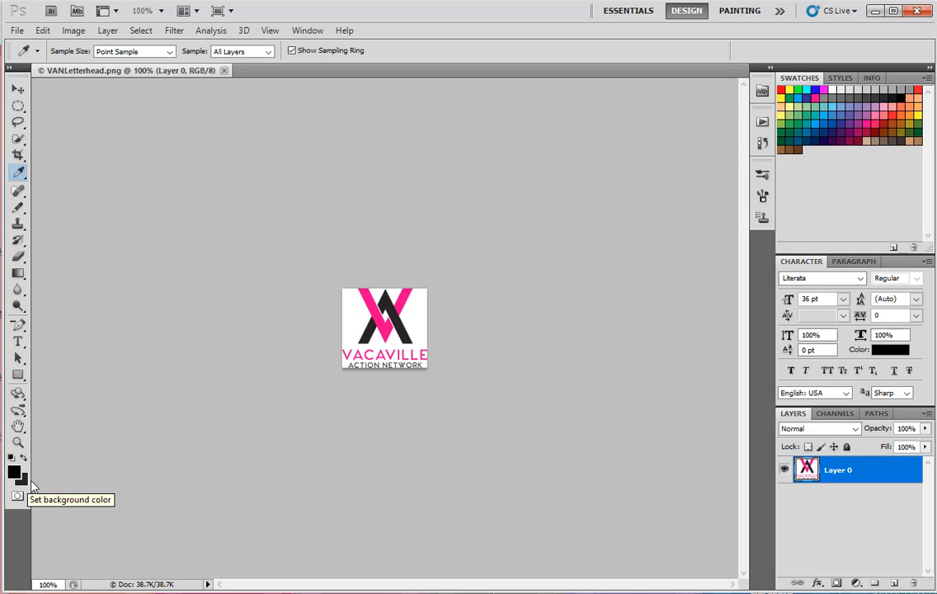
pyautogui.keyDown('alt'); pyautogui.click(380, 306); pyautogui.keyUp('alt')
pyautogui.keyDown('alt'); pyautogui.click(380, 306); pyautogui.keyUp('alt')
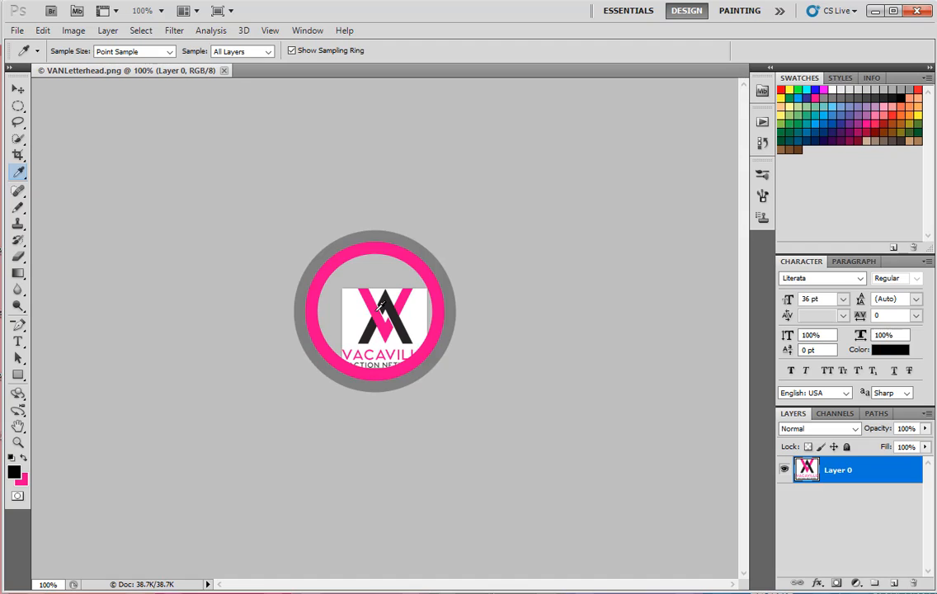
# - Try hex color 5482ad for the background color in the Color Picker and discard the change
pyautogui.click(25, 482)
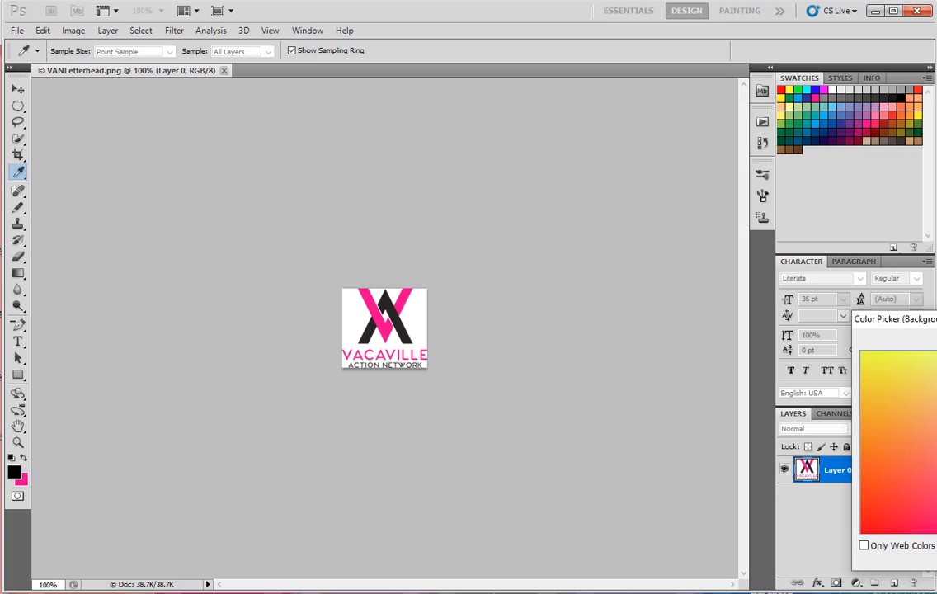
pyautogui.moveTo(903, 323); pyautogui.dragTo(615, 305)
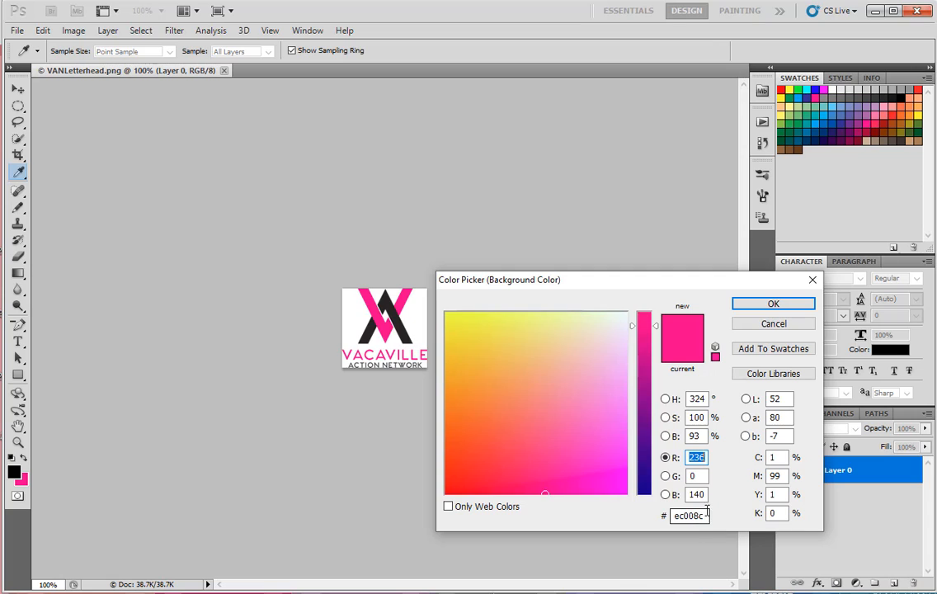
pyautogui.moveTo(706, 513); pyautogui.dragTo(672, 521)
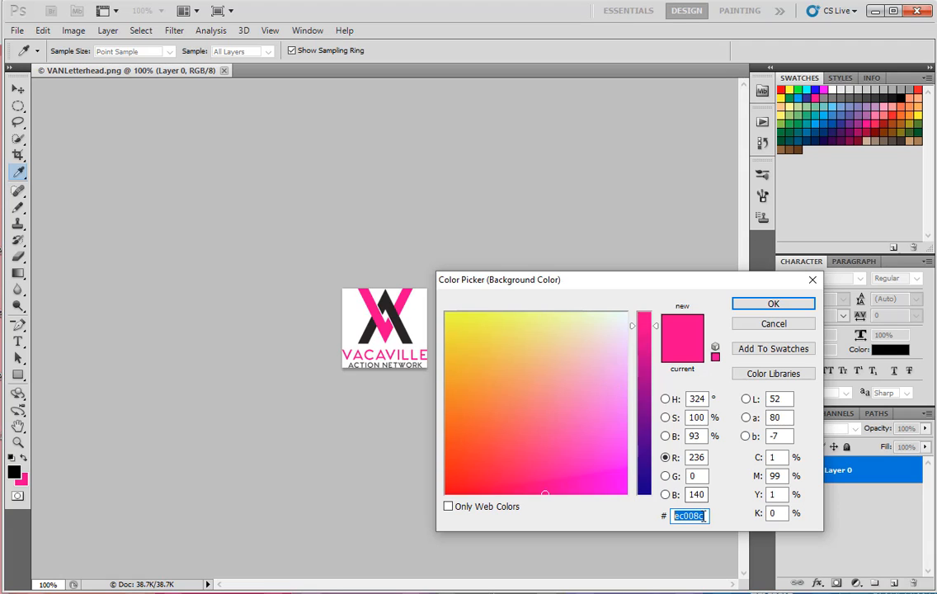
pyautogui.write('548')
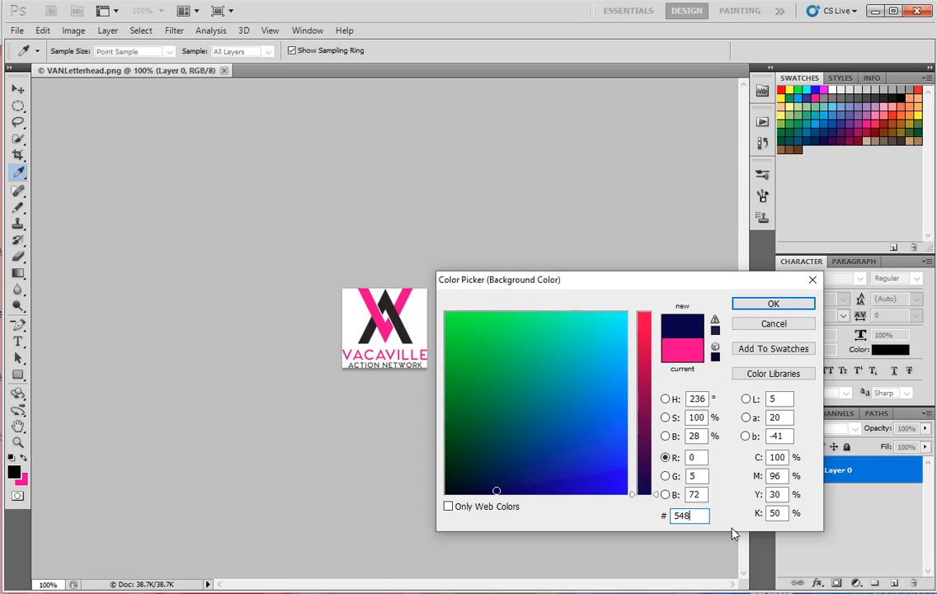
pyautogui.write('2ad')
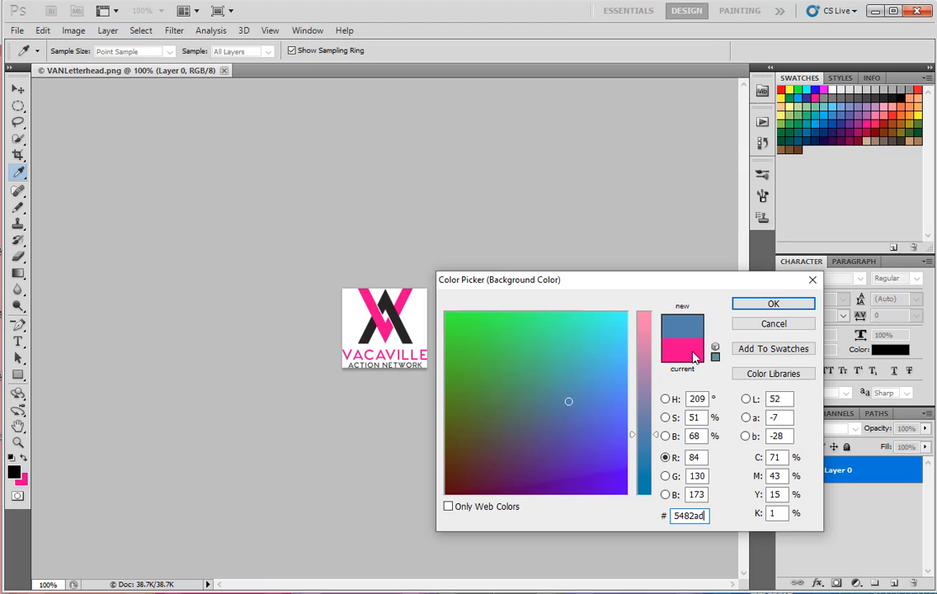
pyautogui.press('Escape')
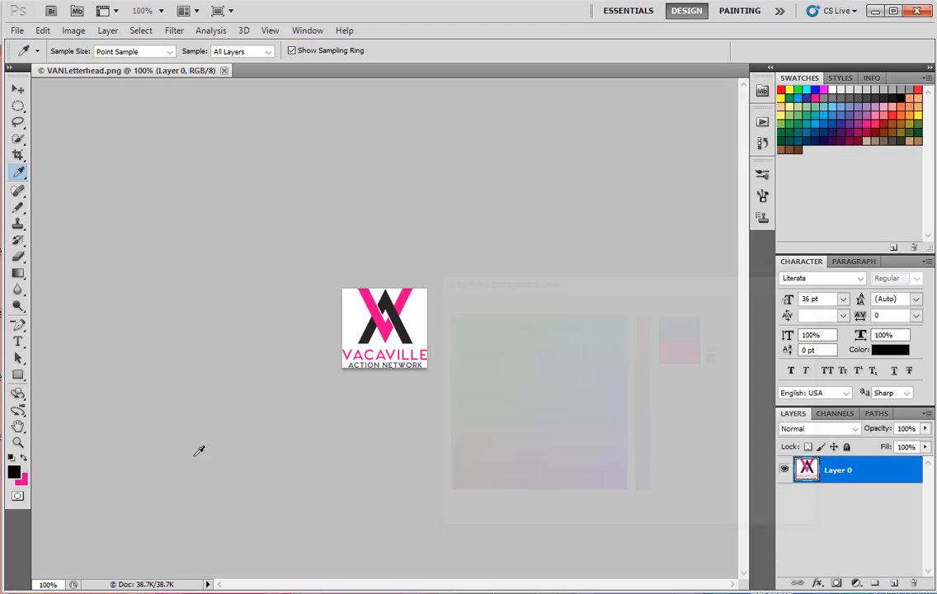
# - Try RGB blue values of 125 and 100 for the background color and cancel the change
pyautogui.click(23, 480)
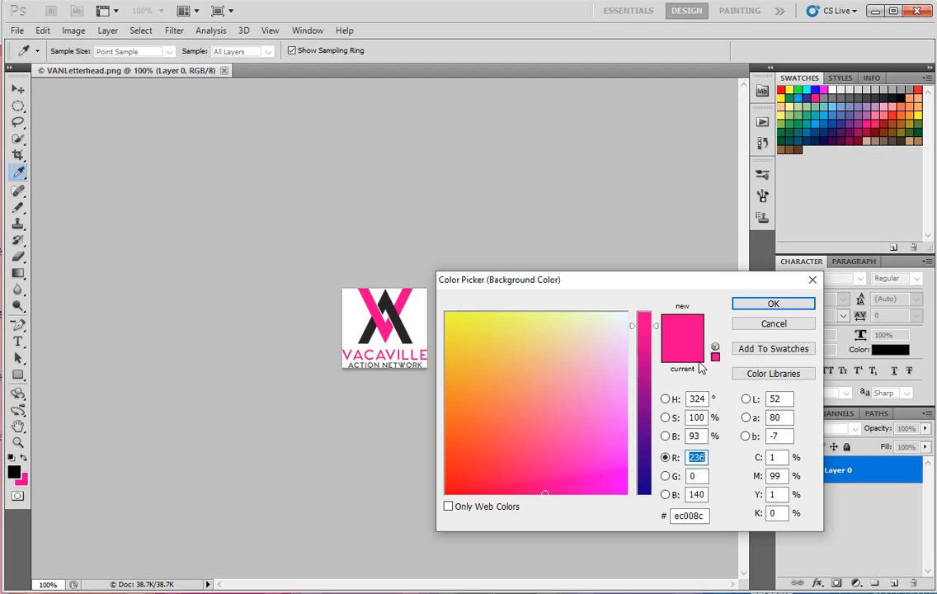
pyautogui.doubleClick(707, 494)
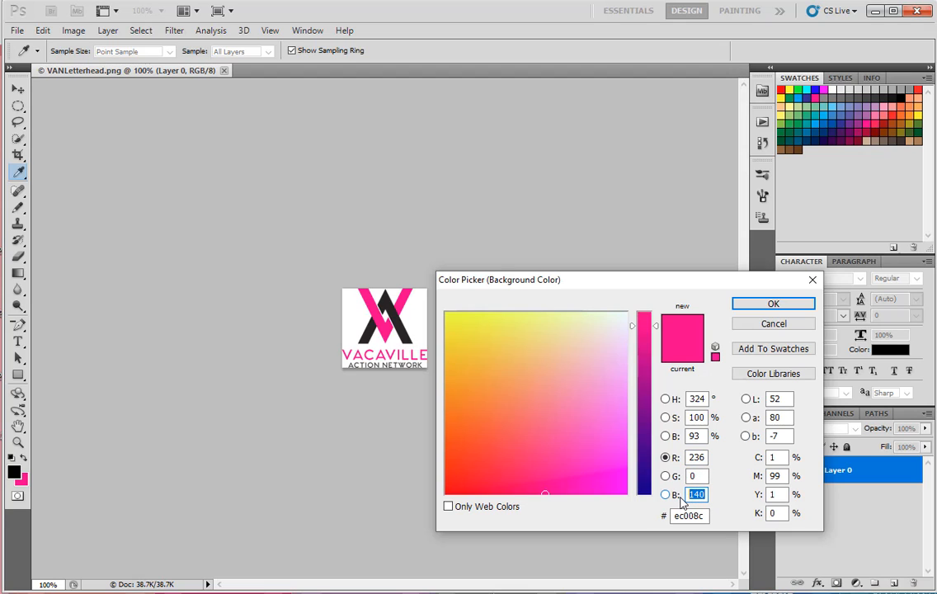
pyautogui.write('125')
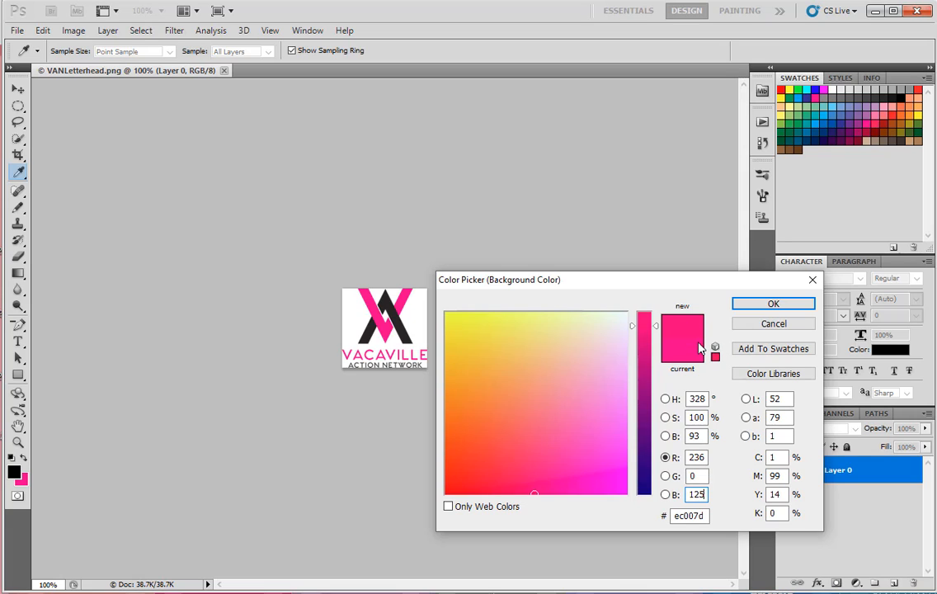
pyautogui.press('BackSpace')
pyautogui.press('BackSpace')
pyautogui.write('00')
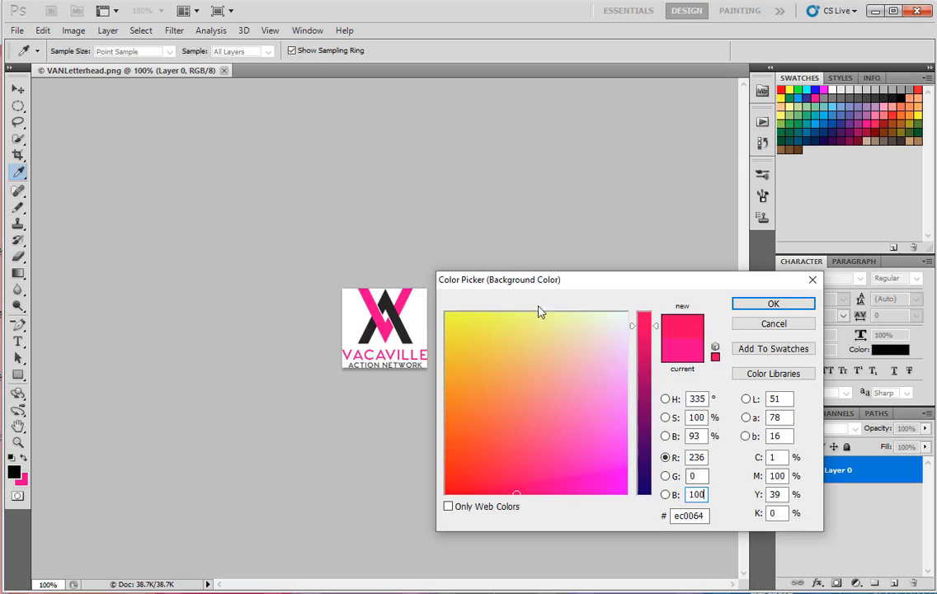
pyautogui.click(787, 326)
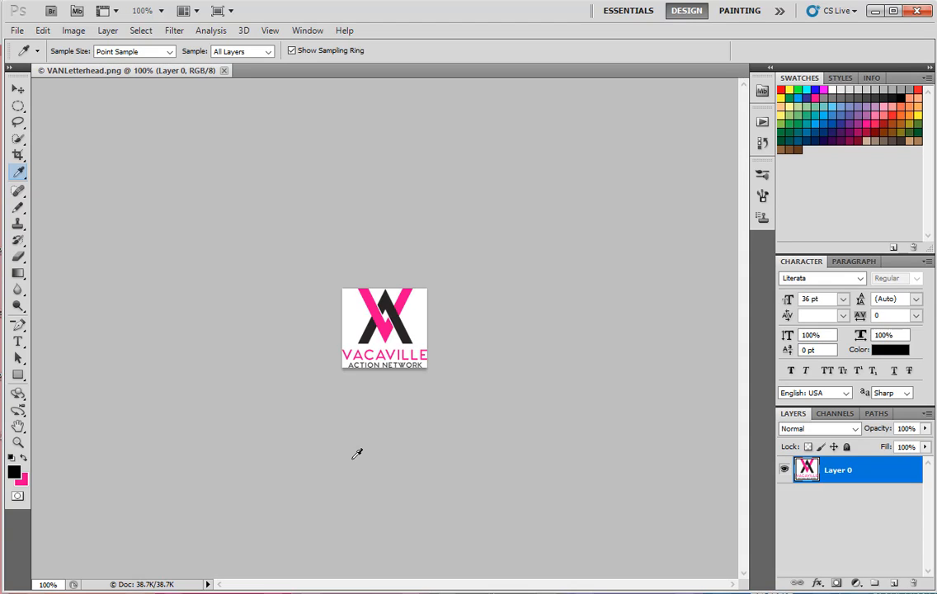
# - Resize the logo image to a width of 175 pixels with proportions constrained
pyautogui.hotkey('ctrl', 'alt', 'i')
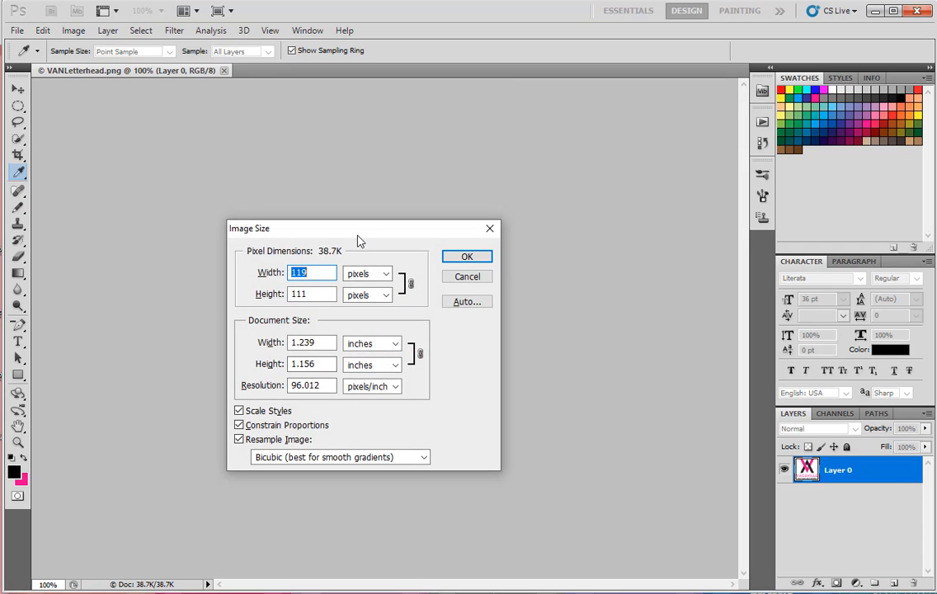
pyautogui.moveTo(360, 236); pyautogui.dragTo(623, 217)
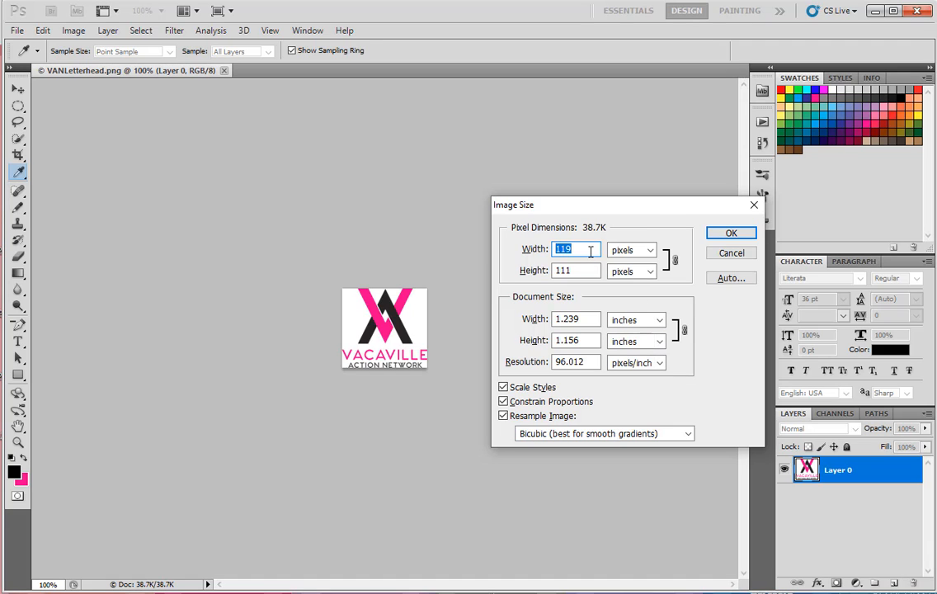
pyautogui.write('175')
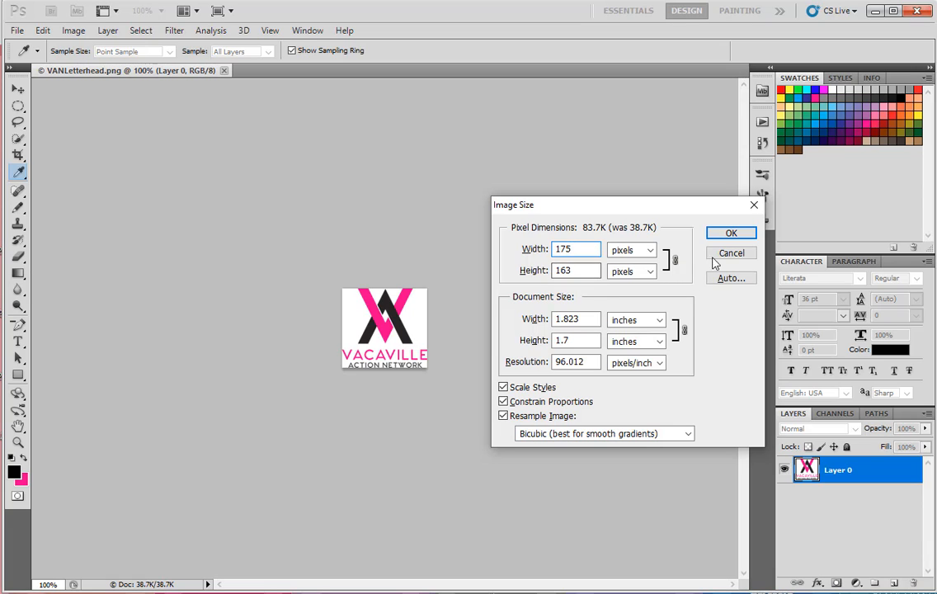
pyautogui.click(730, 236)
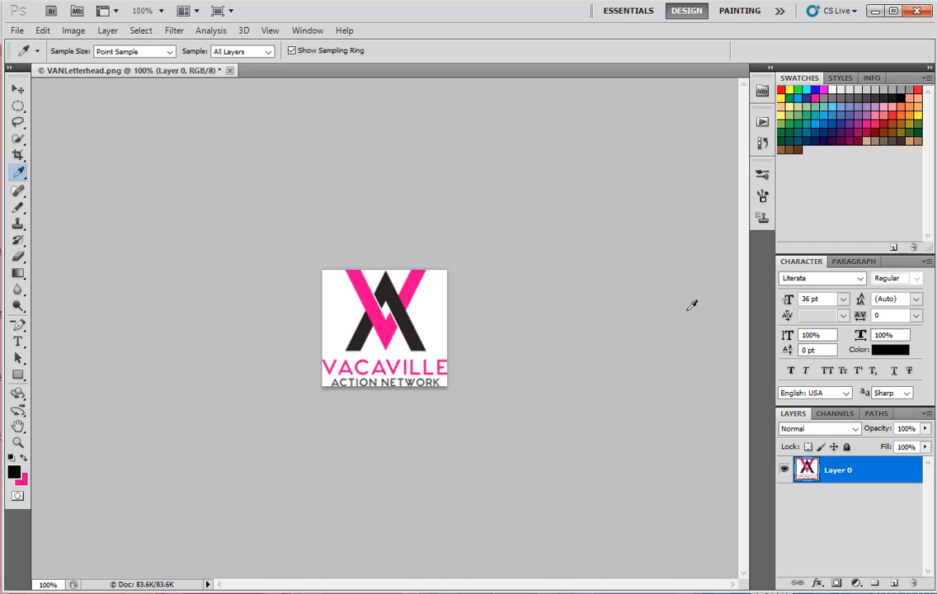
# - Try reducing the canvas width to 119 pixels from the centre anchor, accepting the clipping, and undo the canvas change
pyautogui.hotkey('ctrl', 'alt', 'c')
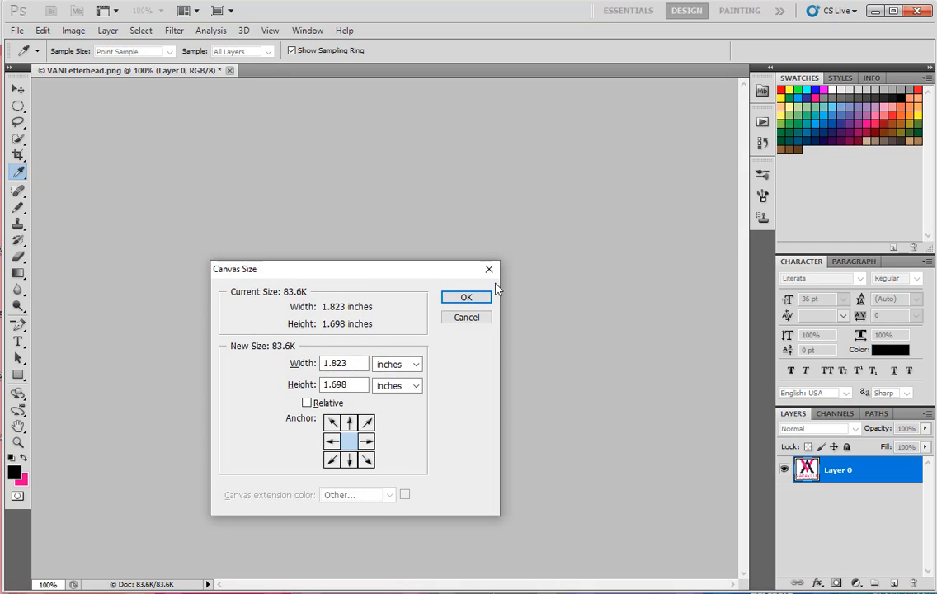
pyautogui.moveTo(397, 272); pyautogui.dragTo(674, 252)
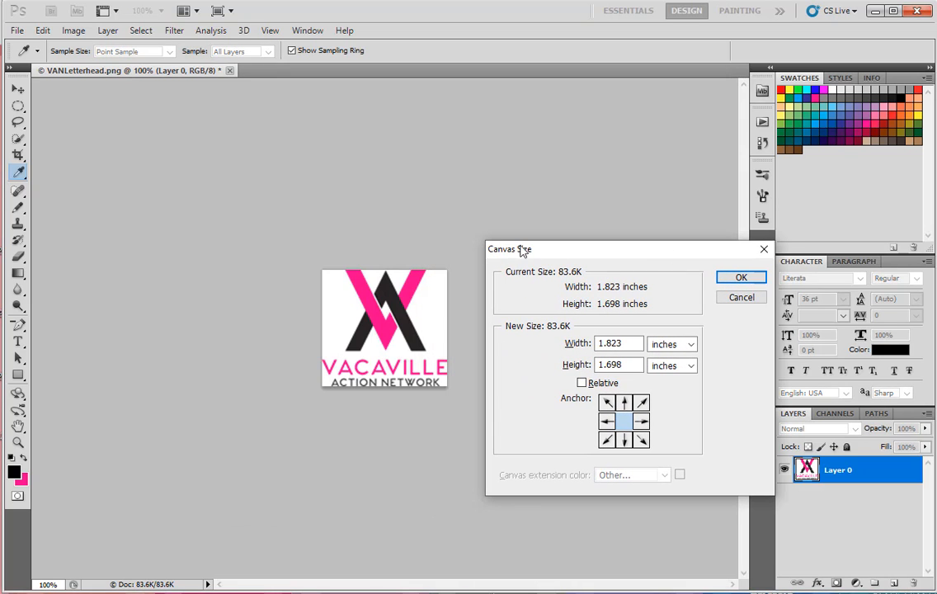
pyautogui.click(669, 347)
pyautogui.click(678, 370)
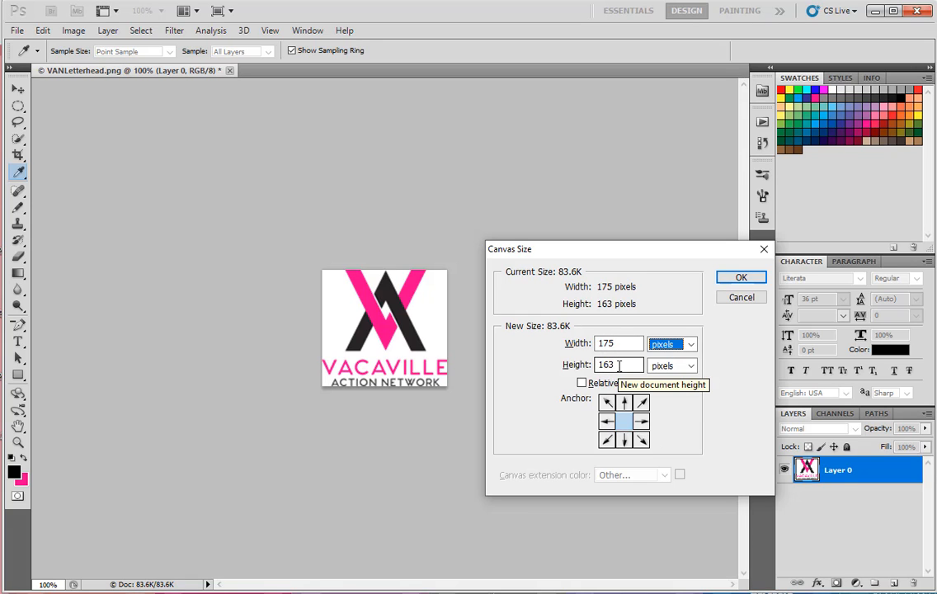
pyautogui.moveTo(617, 343); pyautogui.dragTo(590, 343)
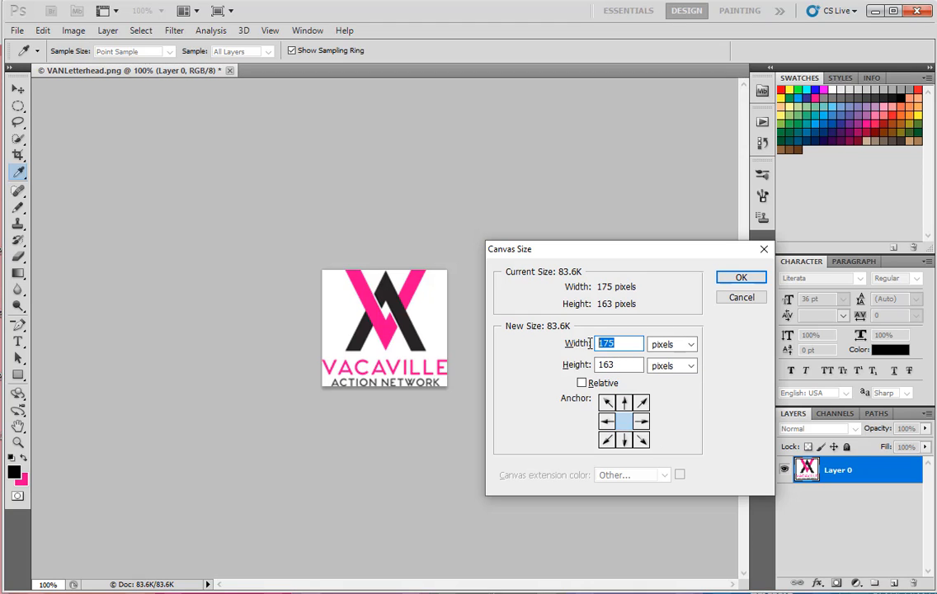
pyautogui.write('119')
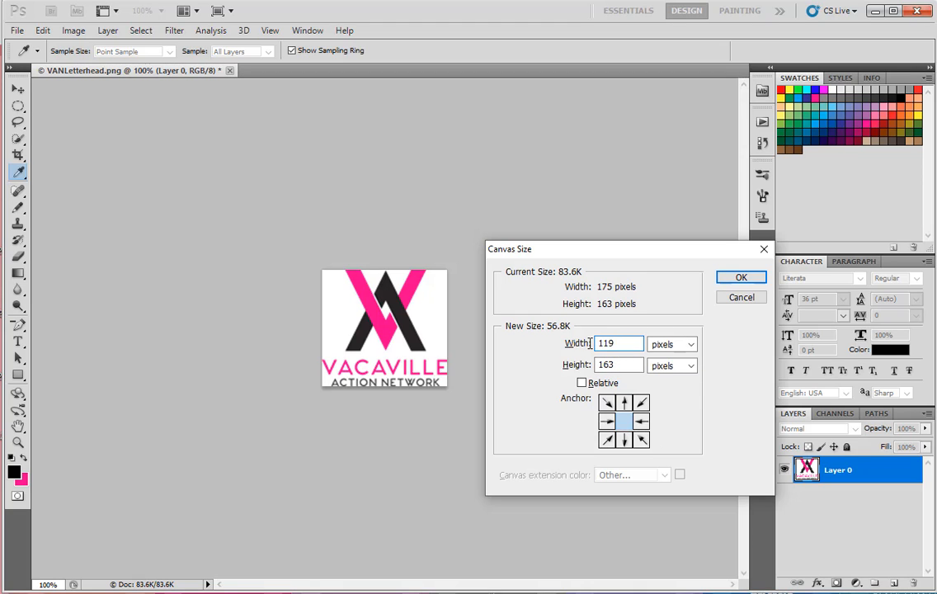
pyautogui.click(741, 278)
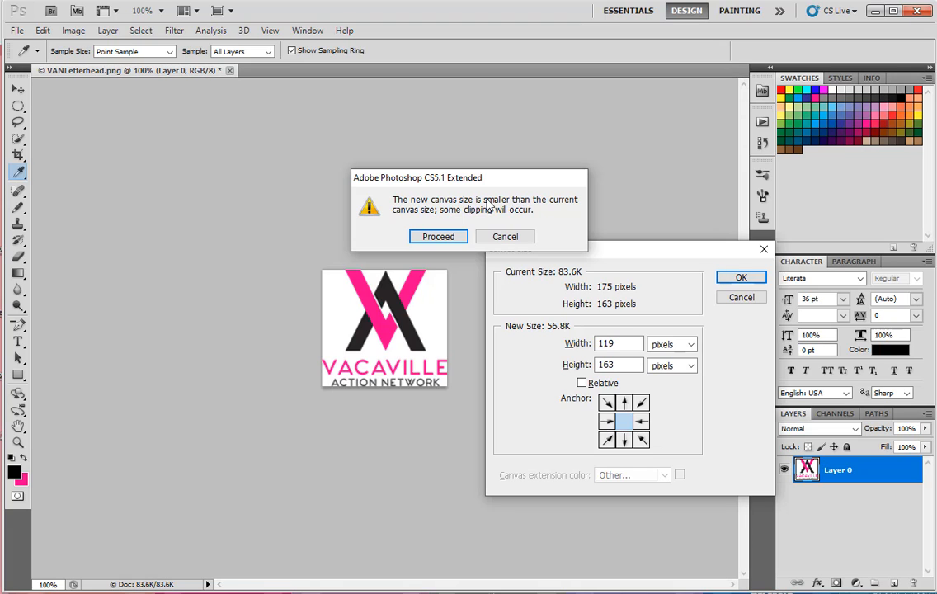
pyautogui.click(438, 238)
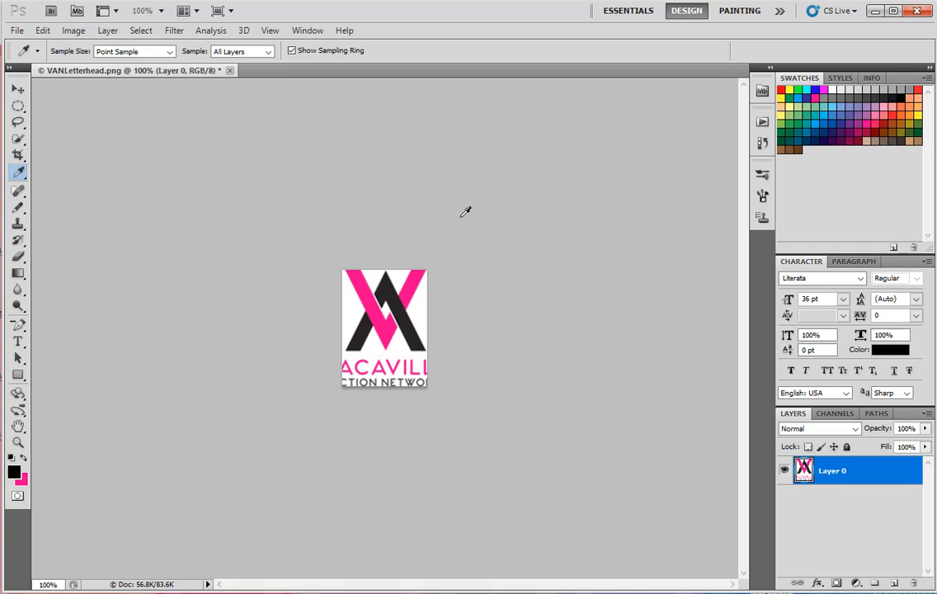
pyautogui.click(43, 31)
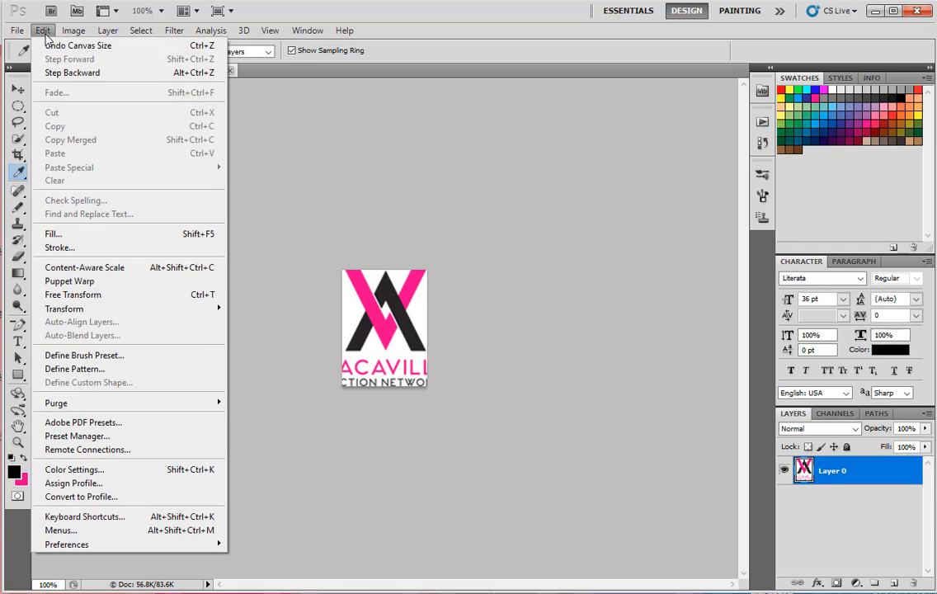
pyautogui.click(54, 72)
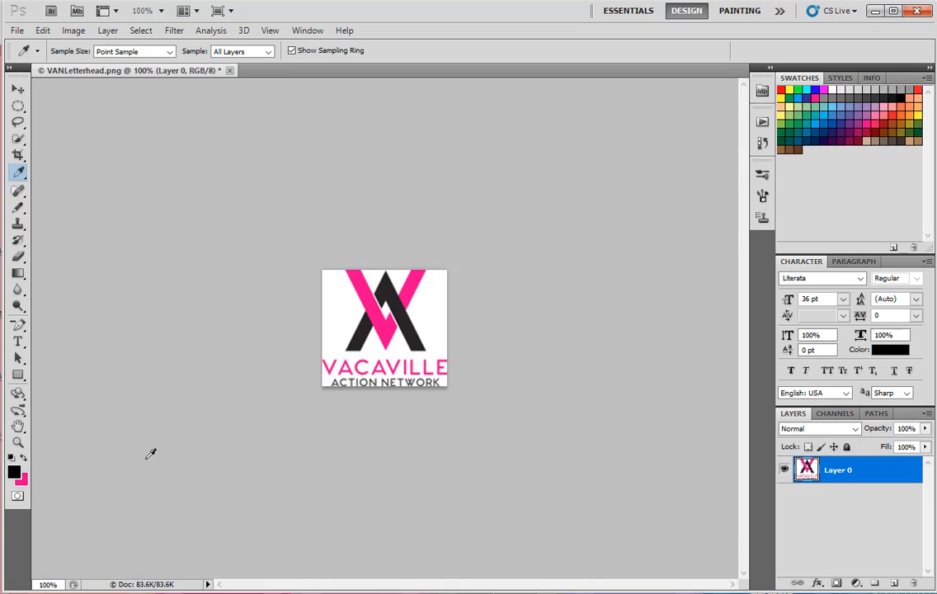
# - Reduce the canvas height to 130 pixels with the anchor at top centre, accepting the clipping
pyautogui.hotkey('ctrl', 'alt', 'c')
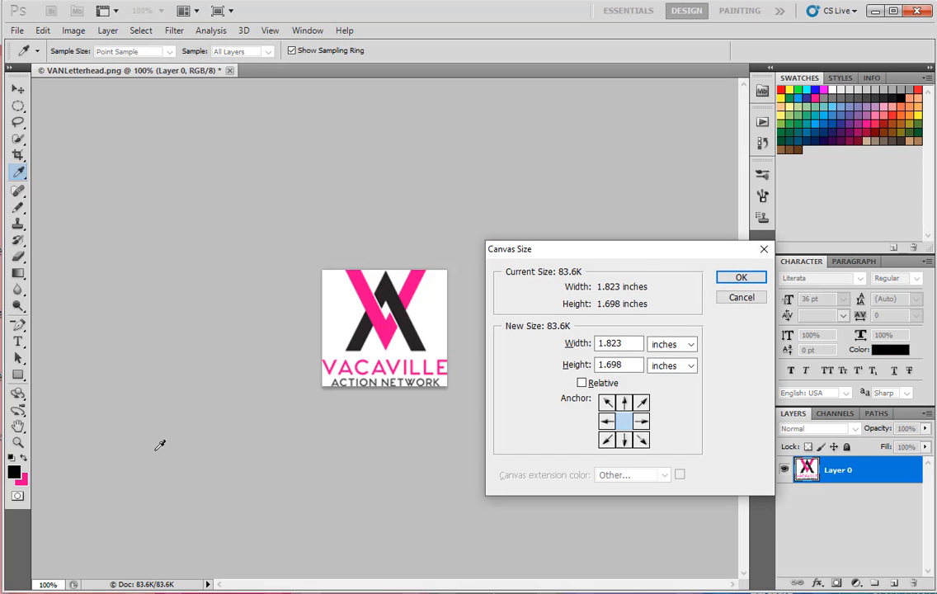
pyautogui.moveTo(571, 254); pyautogui.dragTo(599, 233)
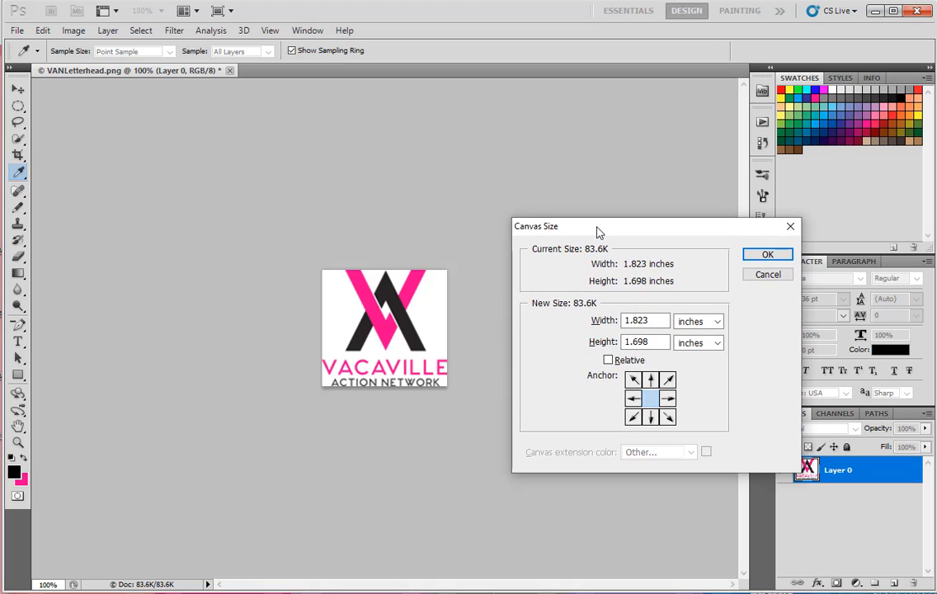
pyautogui.click(716, 324)
pyautogui.click(709, 353)
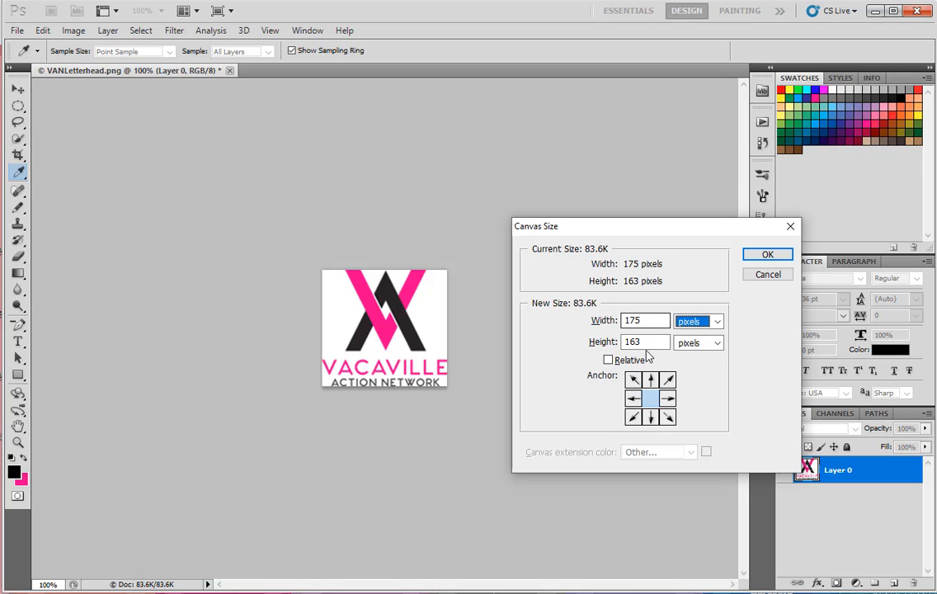
pyautogui.moveTo(647, 342); pyautogui.dragTo(618, 347)
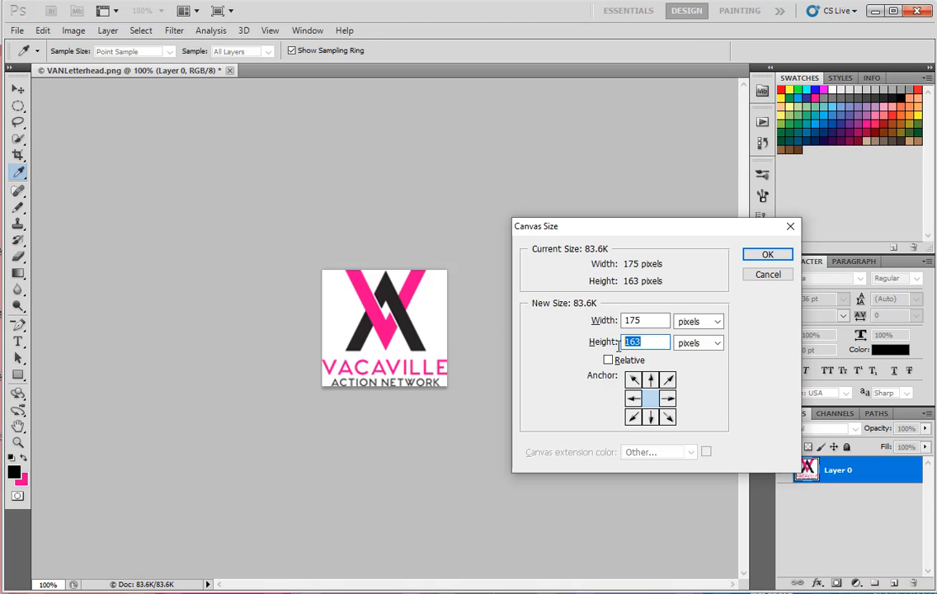
pyautogui.write('130')
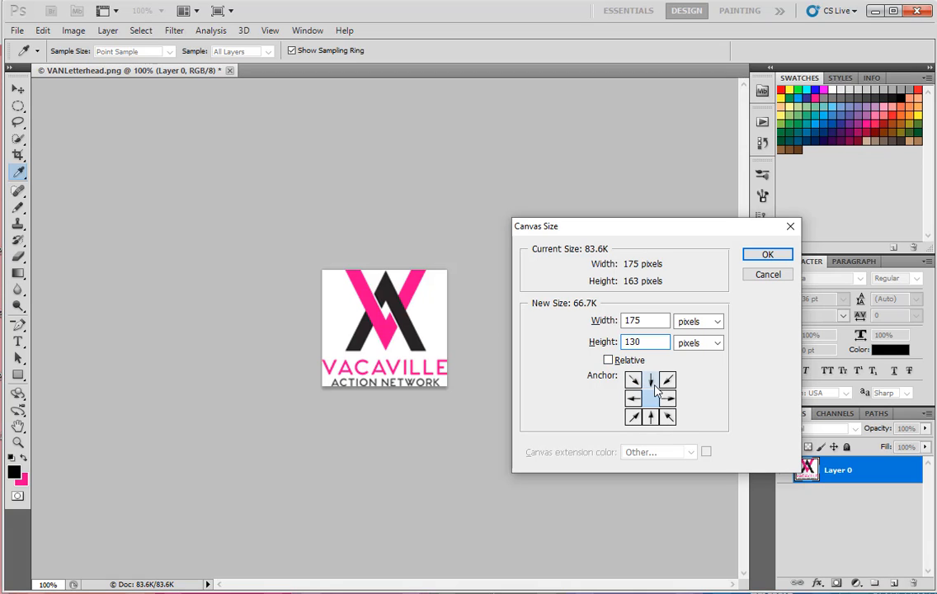
pyautogui.click(651, 381)
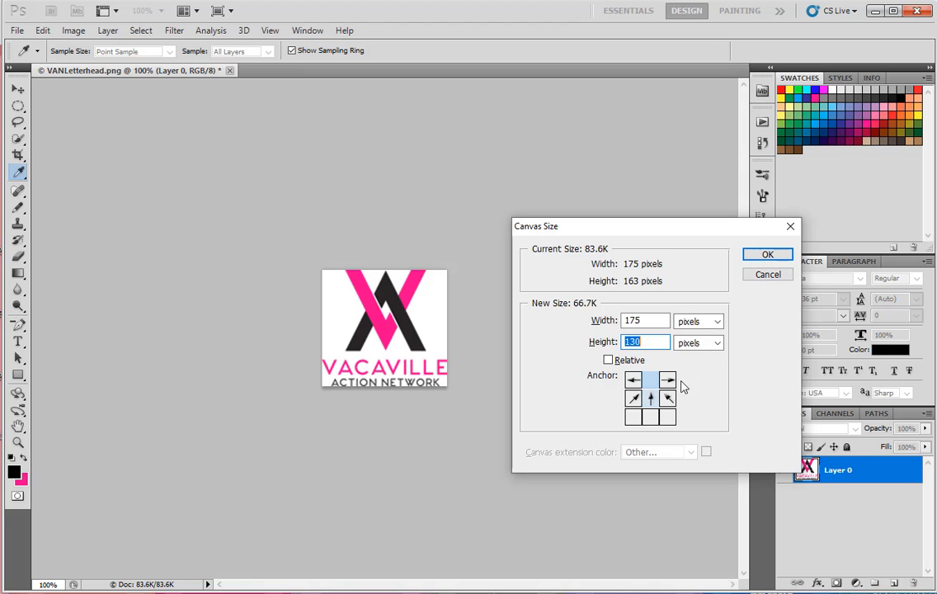
pyautogui.click(767, 254)
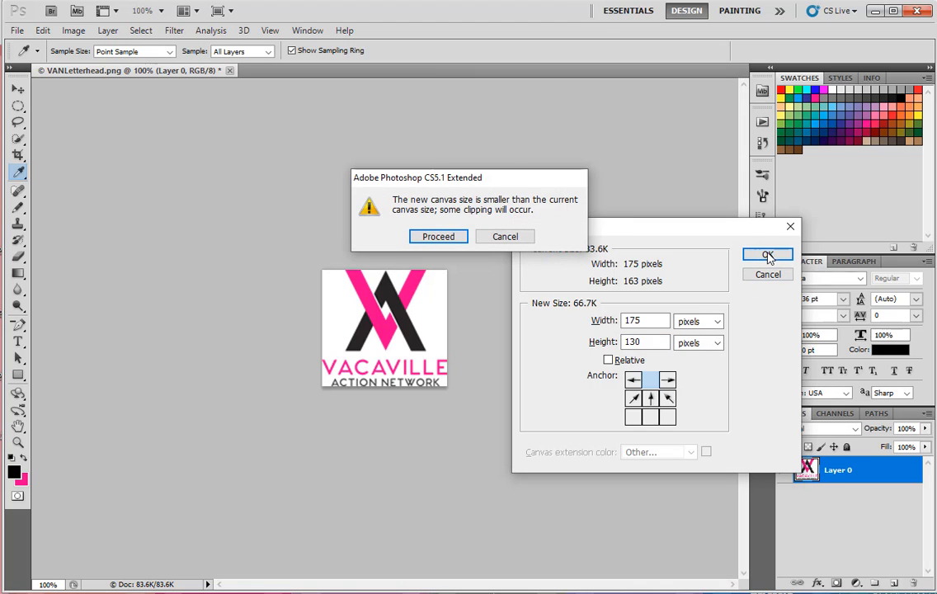
pyautogui.click(439, 238)
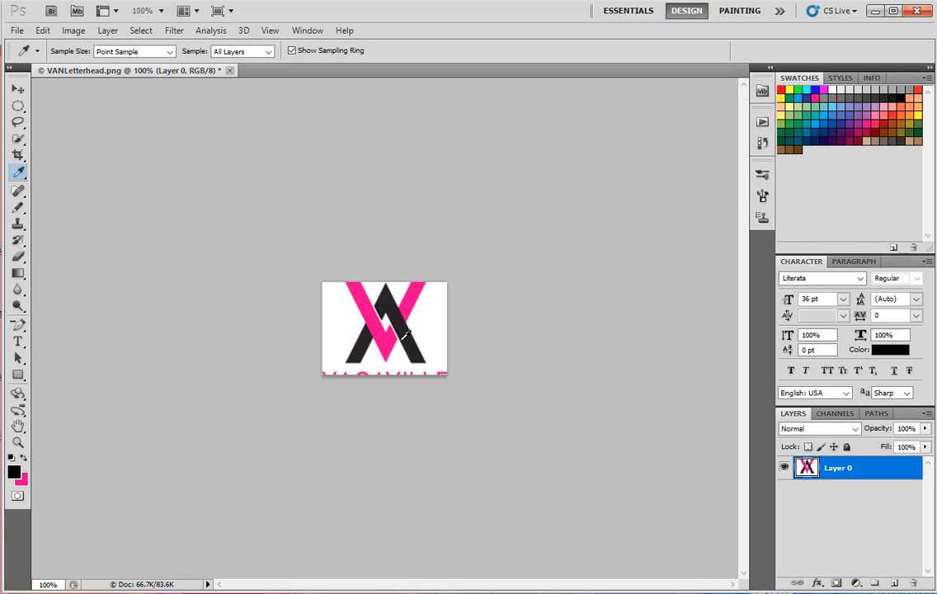
# - Reduce the canvas height to 125 pixels with the anchor at top centre, accepting the clipping
pyautogui.hotkey('ctrl', 'alt', 'c')
pyautogui.click(698, 322)
pyautogui.click(691, 344)
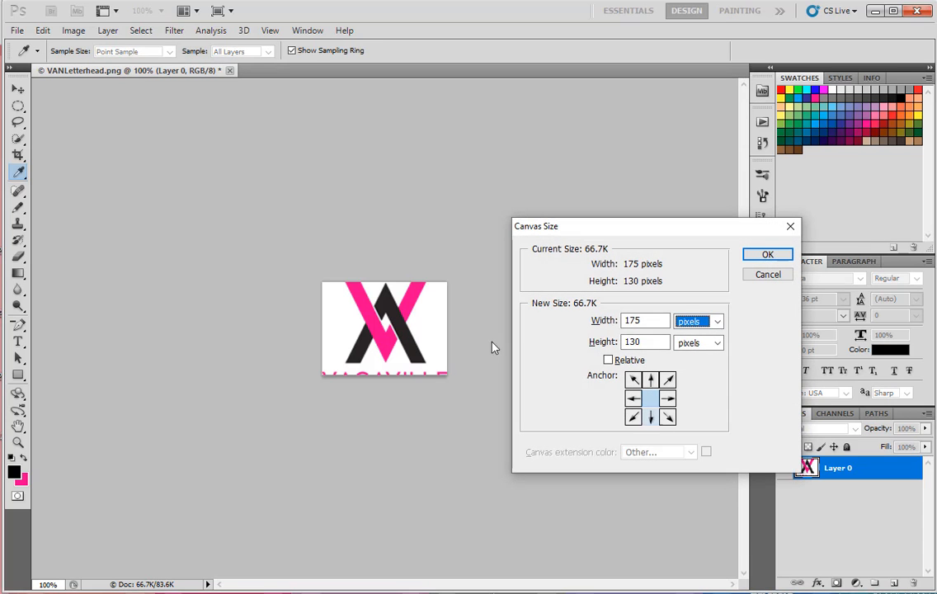
pyautogui.click(642, 342)
pyautogui.press('BackSpace')
pyautogui.press('BackSpace')
pyautogui.write('25')
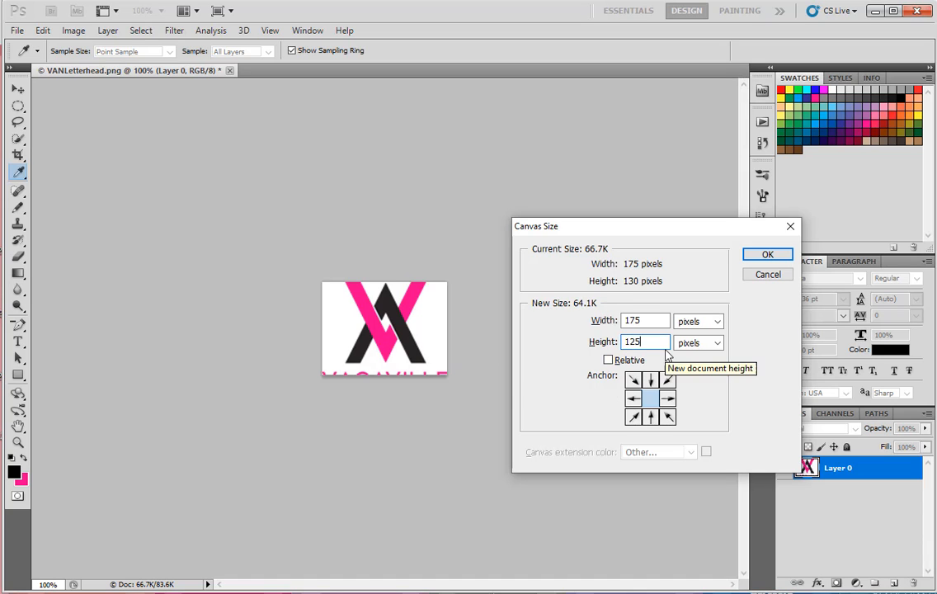
pyautogui.click(649, 380)
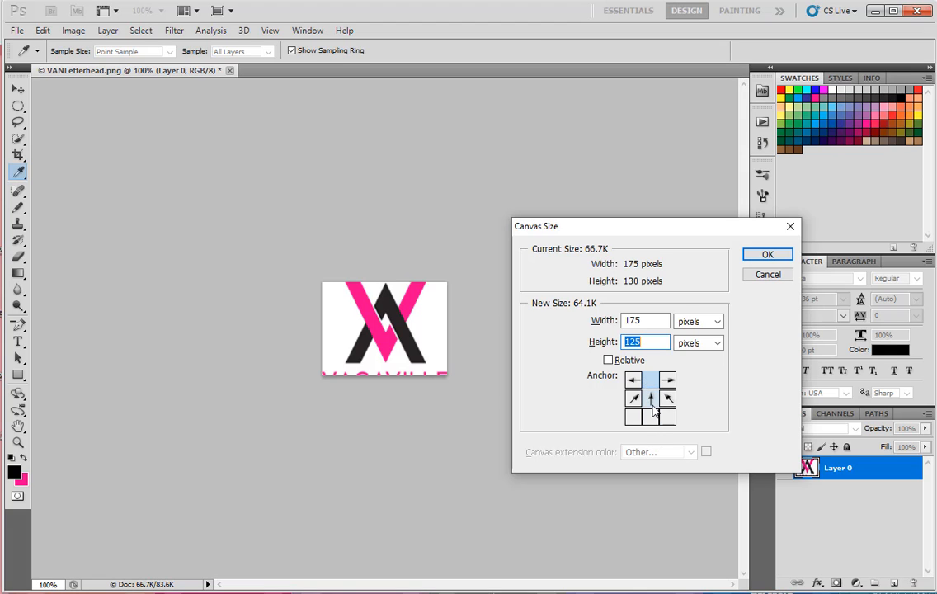
pyautogui.click(764, 256)
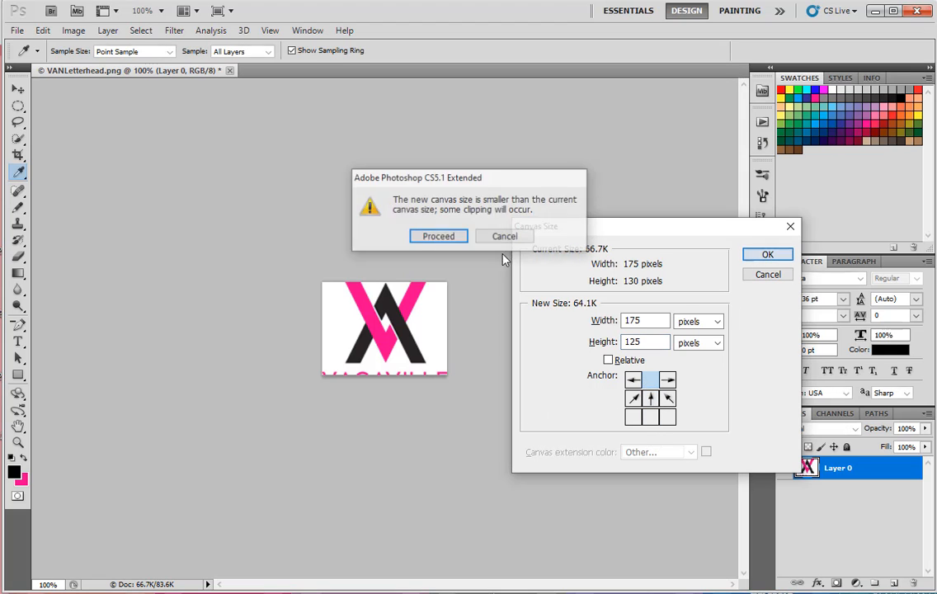
pyautogui.click(446, 235)
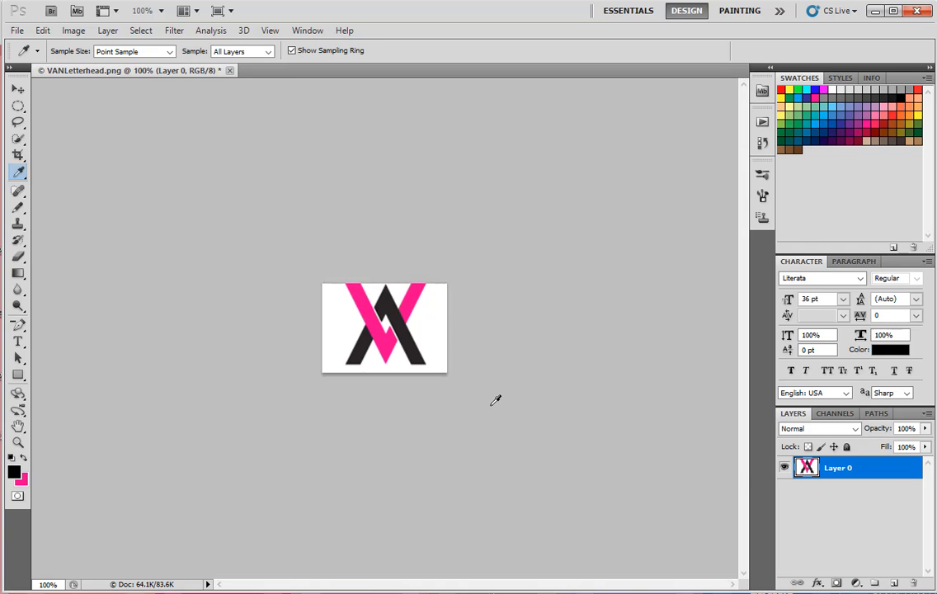
# - Try extending the canvas height to 140 pixels with the anchor at bottom centre, and undo the canvas extension
pyautogui.hotkey('ctrl', 'alt', 'c')
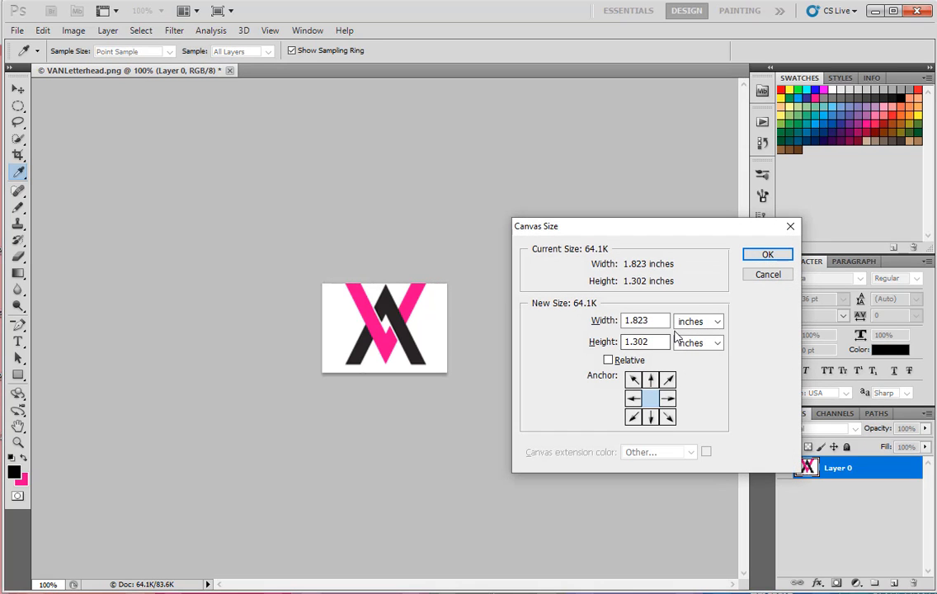
pyautogui.click(699, 343)
pyautogui.click(695, 371)
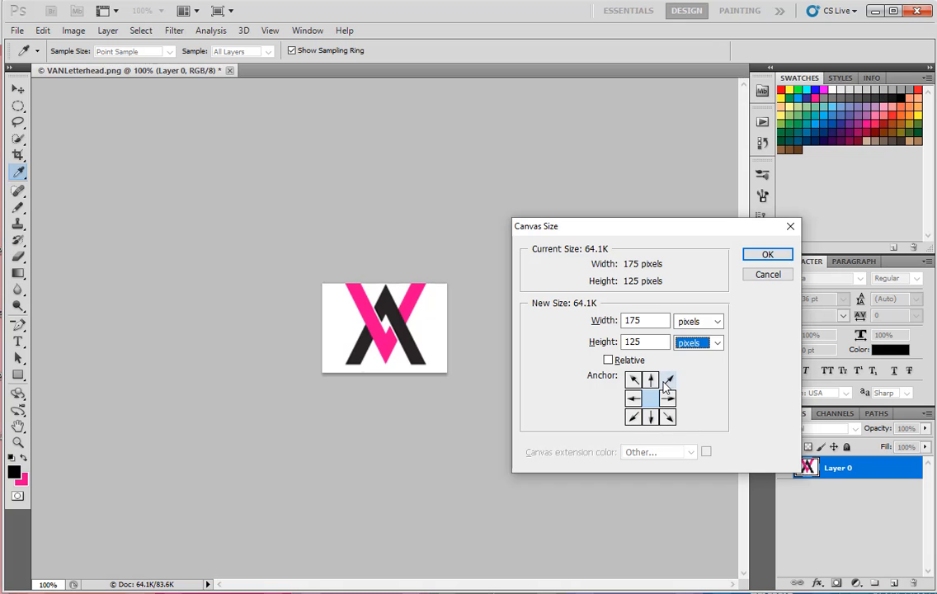
pyautogui.doubleClick(655, 341)
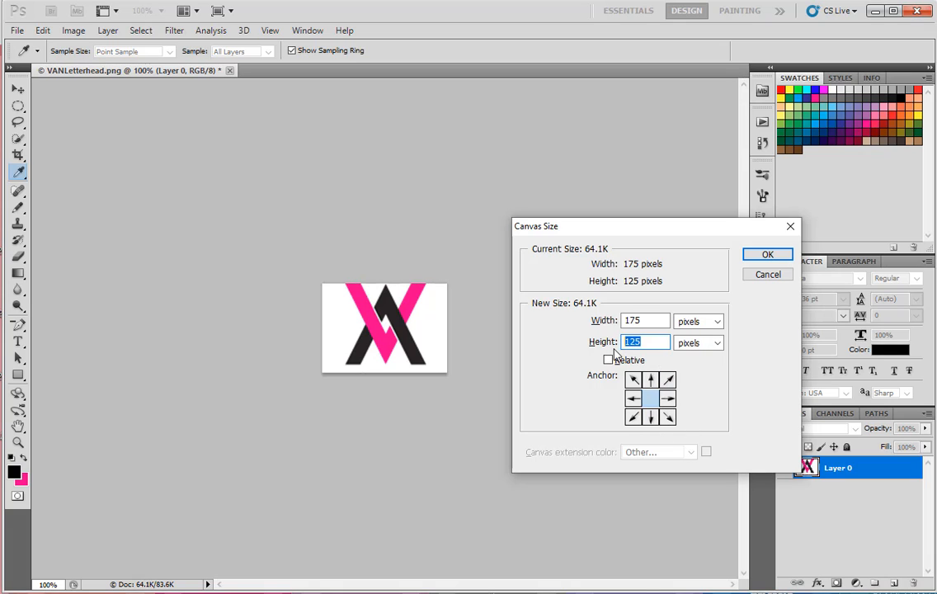
pyautogui.write('140')
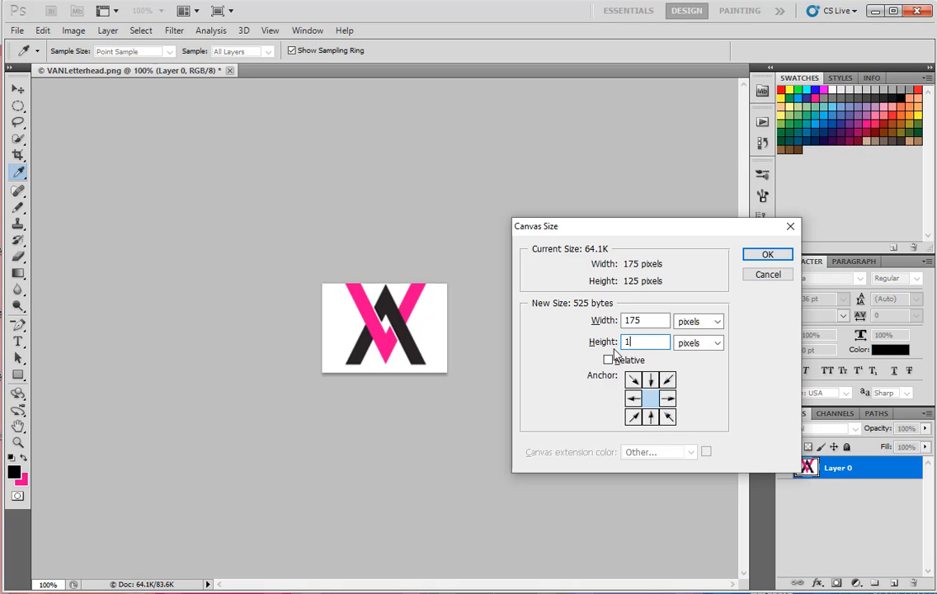
pyautogui.click(651, 417)
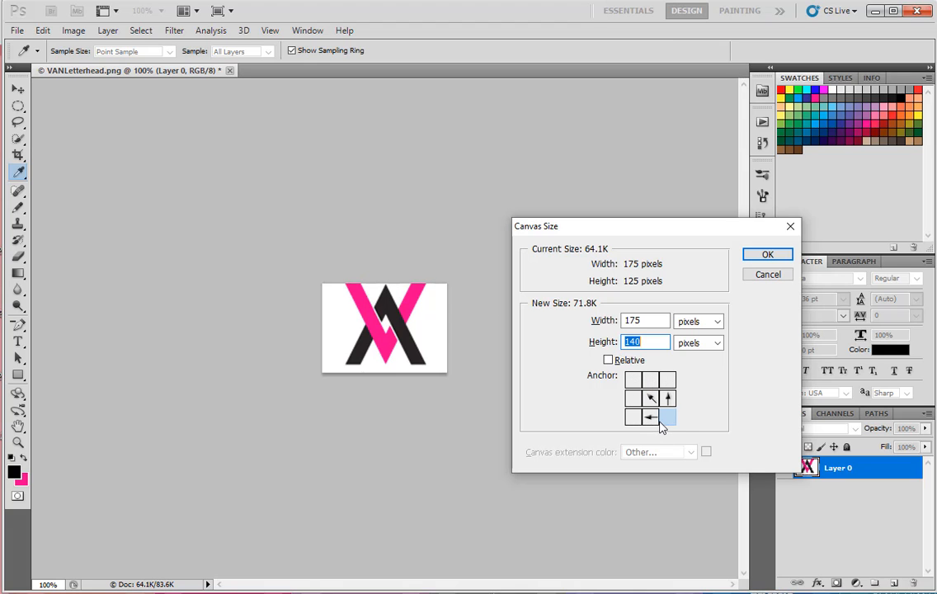
pyautogui.click(766, 254)
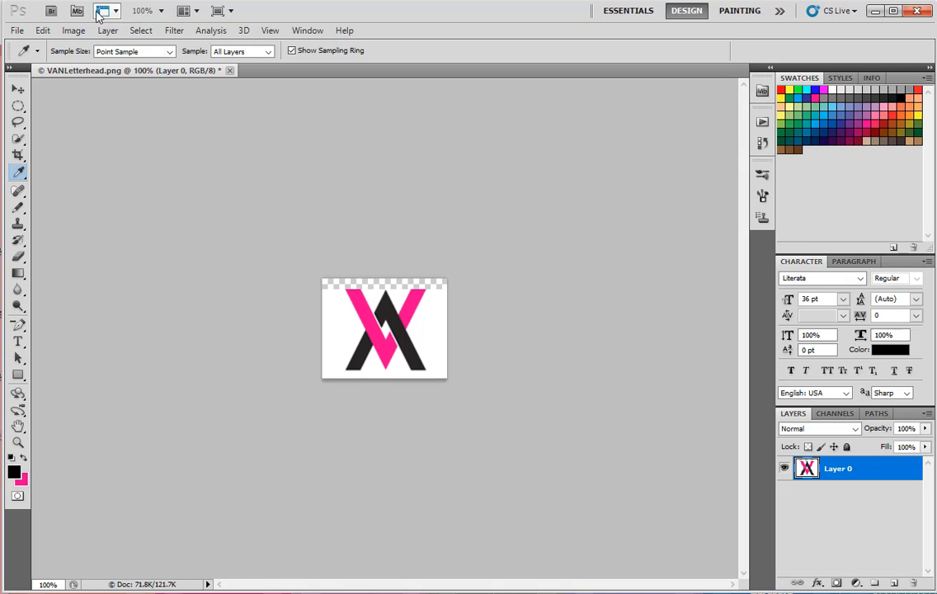
pyautogui.click(42, 31)
pyautogui.click(52, 72)
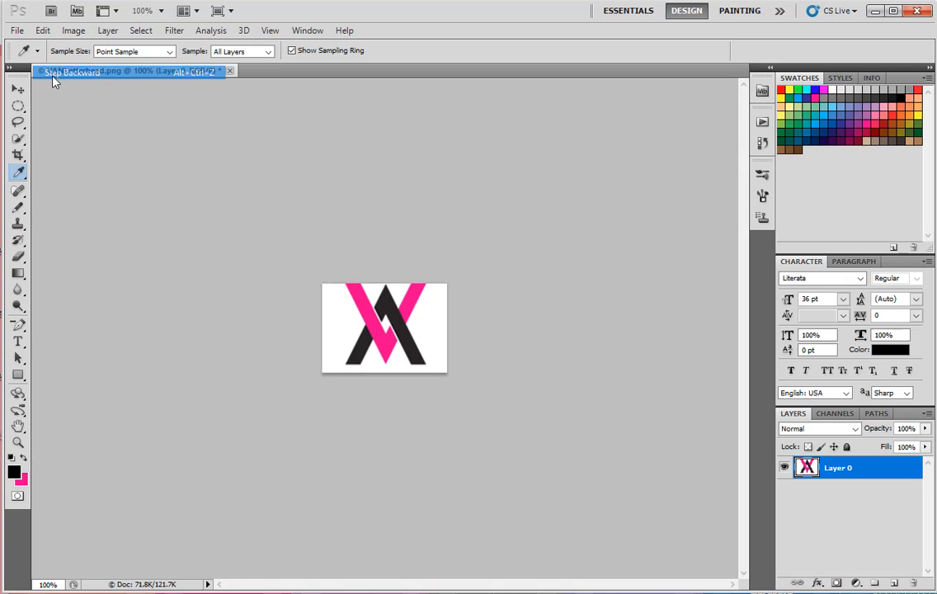